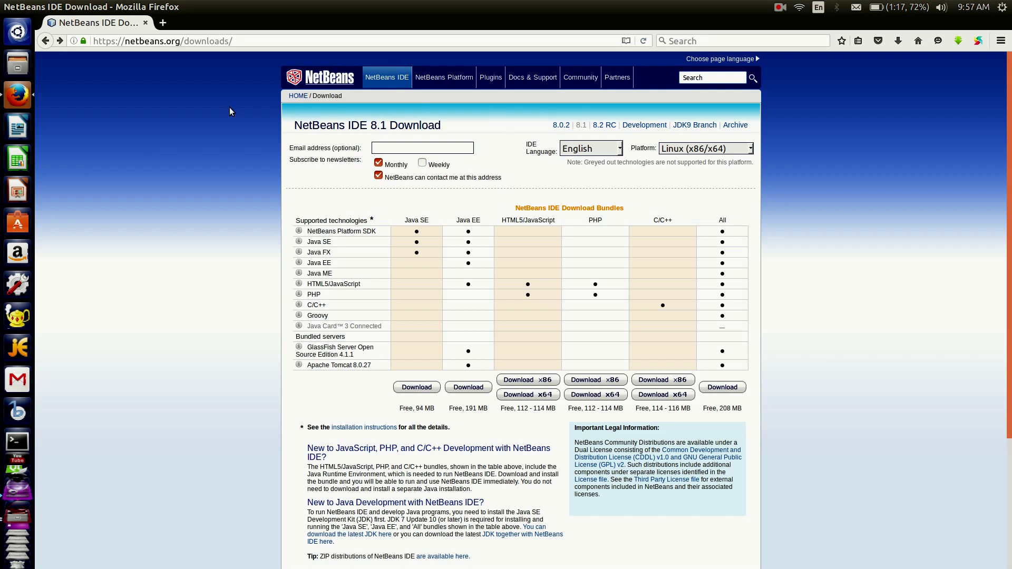
Start downloading the English all-technologies NetBeans IDE 8.1 Linux bundle and dismiss the download prompt
{"action": "left_click", "coordinate": [612, 151]}
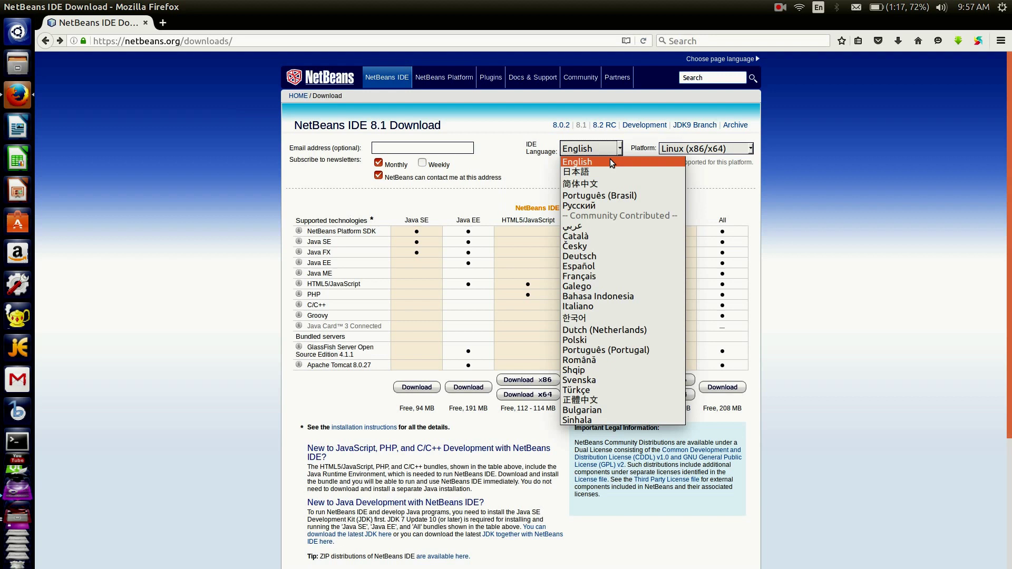
{"action": "left_click", "coordinate": [610, 159]}
{"action": "scroll", "coordinate": [584, 221], "scroll_direction": "down", "scroll_amount": 2}
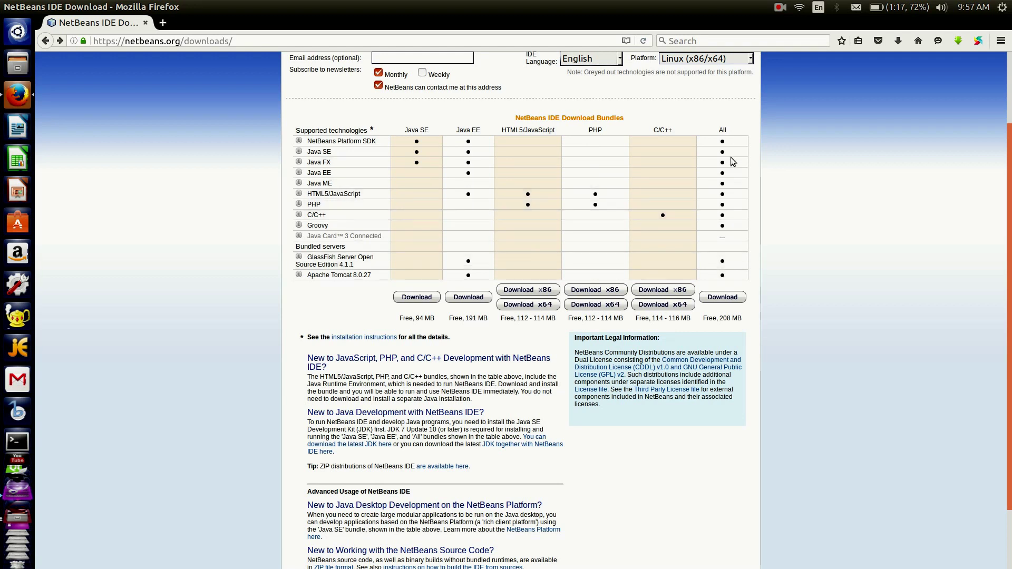
{"action": "left_click", "coordinate": [722, 298]}
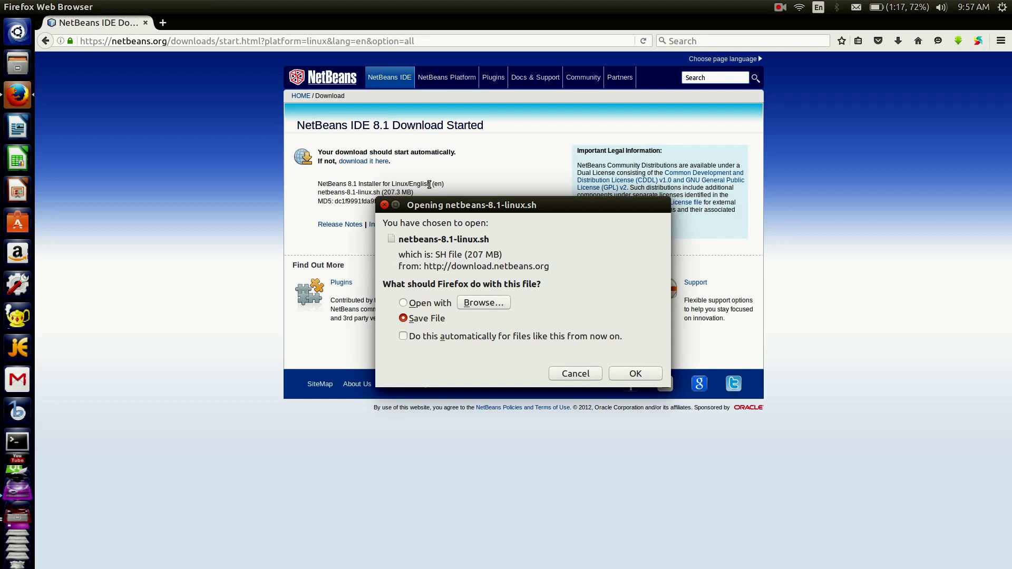
{"action": "left_click", "coordinate": [587, 372]}
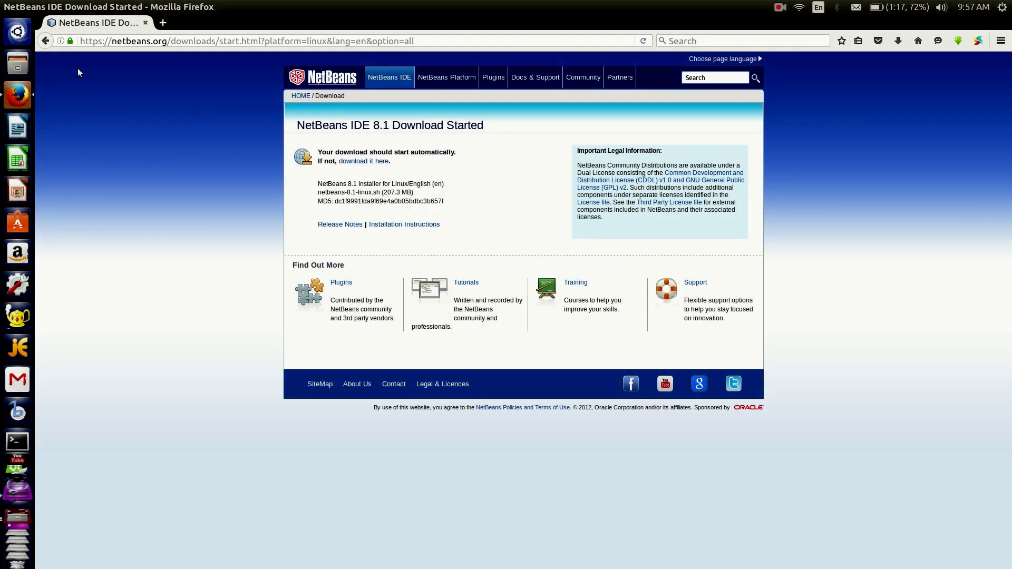
Show the Downloads folder containing netbeans-8.1-linux.sh in Files and bring up its context menu
{"action": "left_click", "coordinate": [21, 67]}
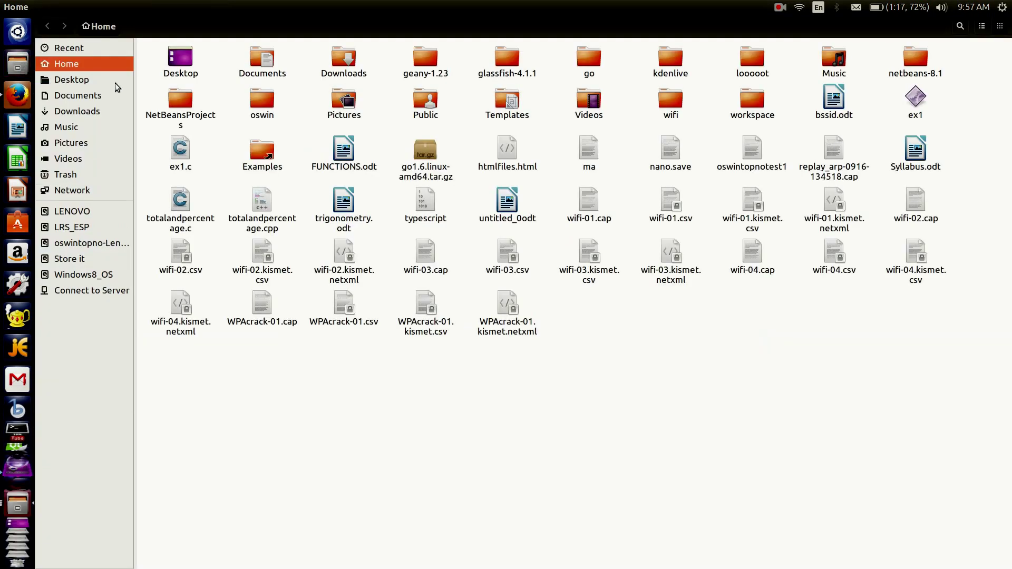
{"action": "left_click", "coordinate": [78, 111]}
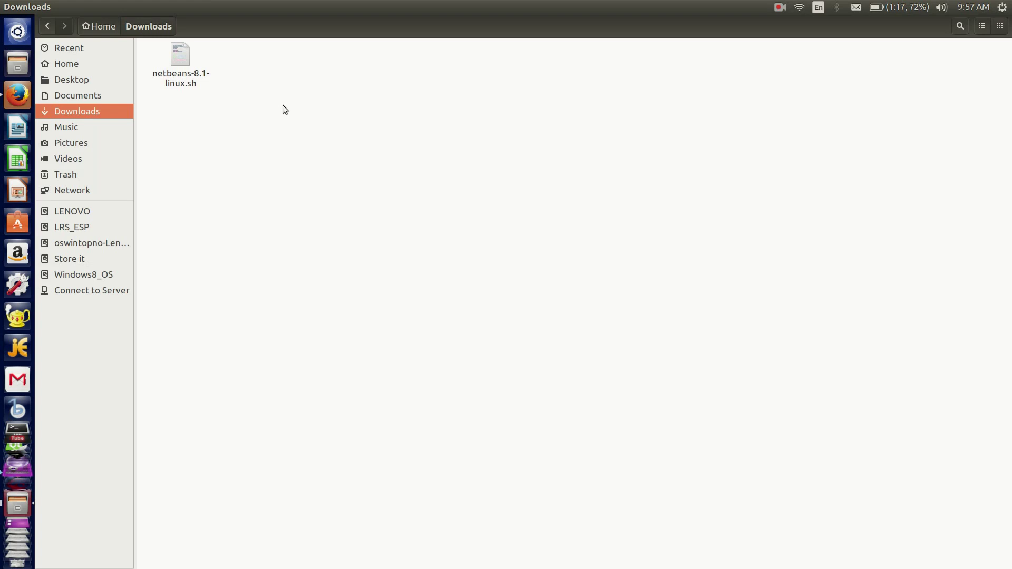
{"action": "right_click", "coordinate": [282, 105]}
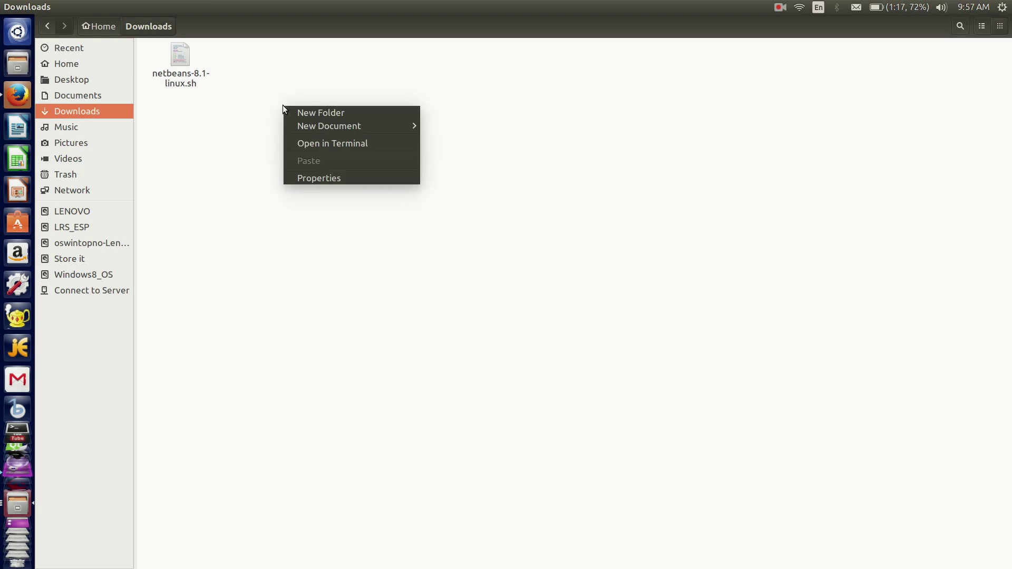
Open a terminal in Downloads and run sh ./netbeans-8.1-linux.sh
{"action": "left_click", "coordinate": [321, 143]}
{"action": "type", "text": "c"}
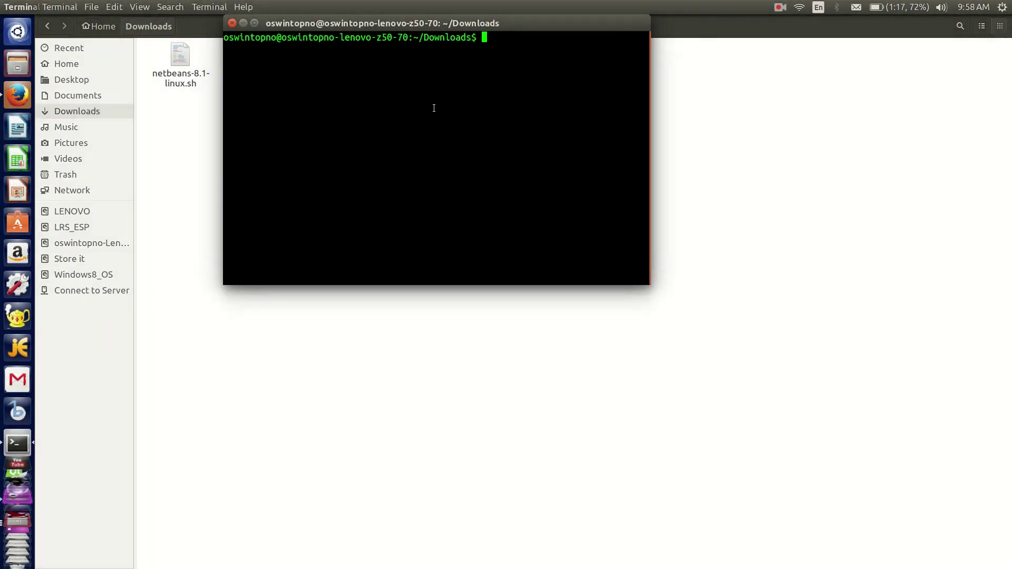
{"action": "type", "text": "hmod "}
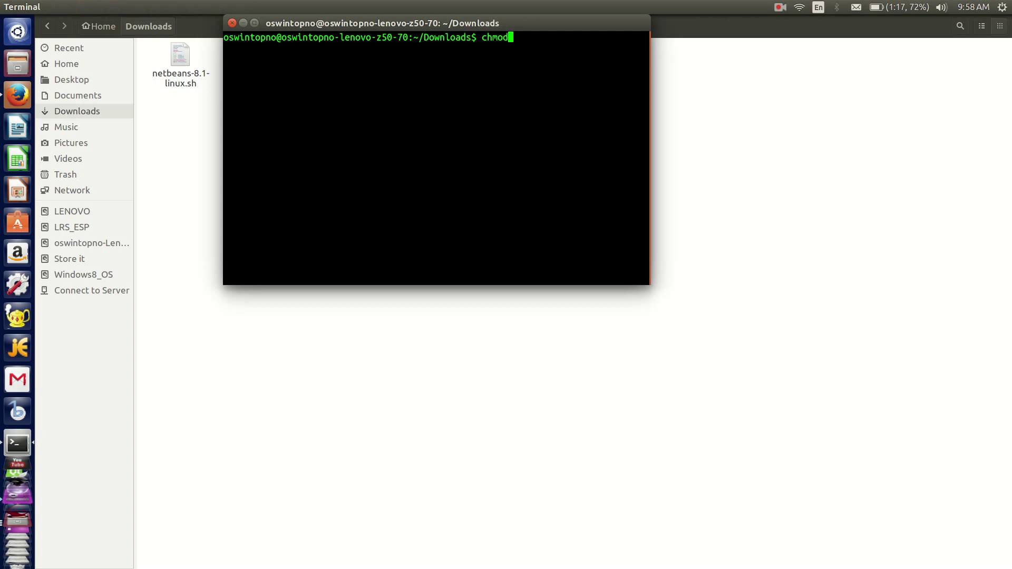
{"action": "type", "text": "+"}
{"action": "type", "text": "x"}
{"action": "type", "text": " n"}
{"action": "type", "text": "etbeans"}
{"action": "type", "text": "-"}
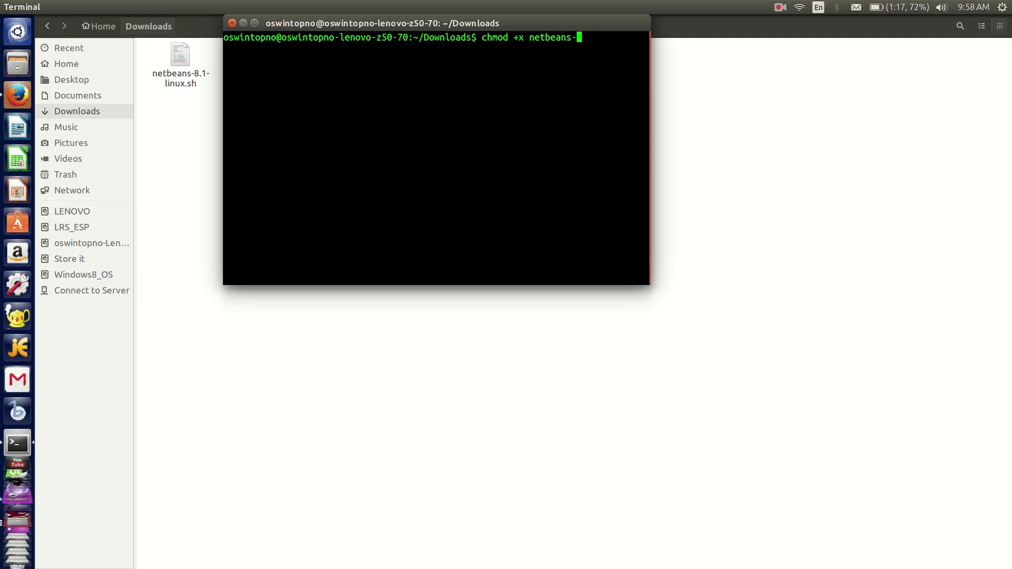
{"action": "type", "text": "8.1"}
{"action": "type", "text": "-"}
{"action": "type", "text": "linux"}
{"action": "type", "text": ".sh"}
{"action": "key", "text": "Return"}
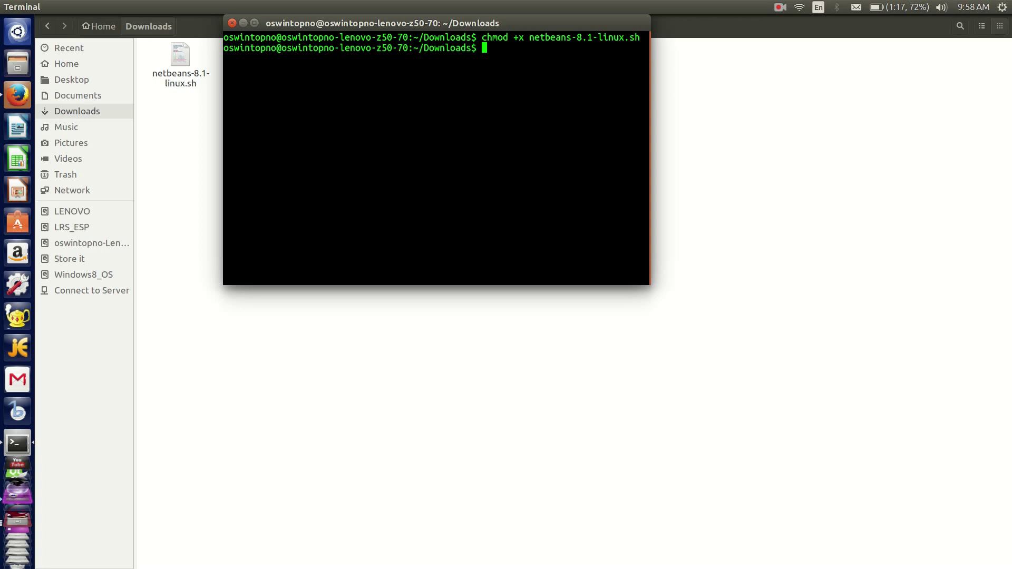
{"action": "type", "text": "sh "}
{"action": "type", "text": "./"}
{"action": "type", "text": "n"}
{"action": "type", "text": "etbe"}
{"action": "type", "text": "ans"}
{"action": "type", "text": "-8."}
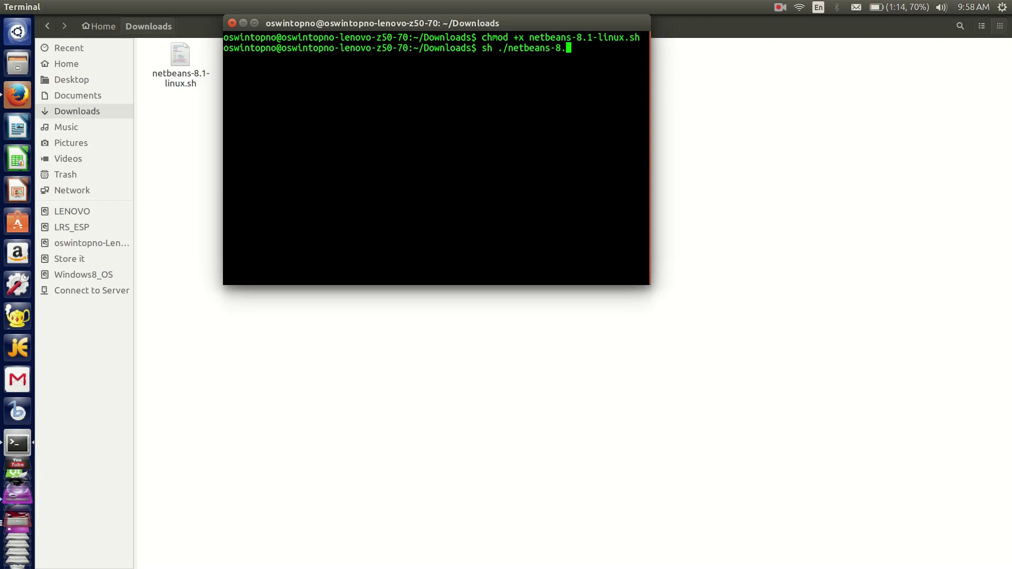
{"action": "type", "text": "1-"}
{"action": "type", "text": "linux"}
{"action": "type", "text": ".sh"}
{"action": "key", "text": "Return"}
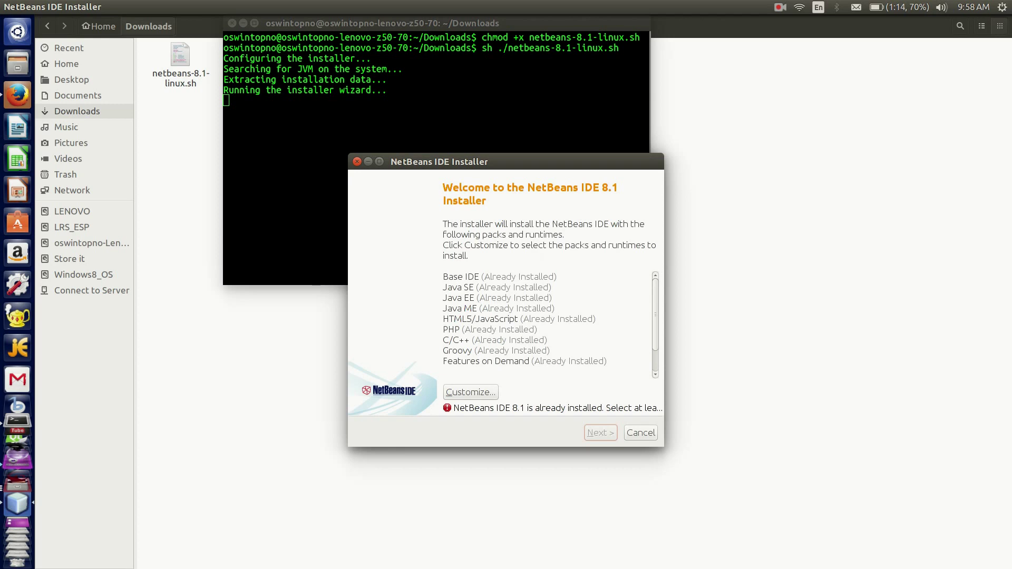
Cancel the NetBeans IDE Installer and confirm abandoning the installation
{"action": "left_click", "coordinate": [357, 162]}
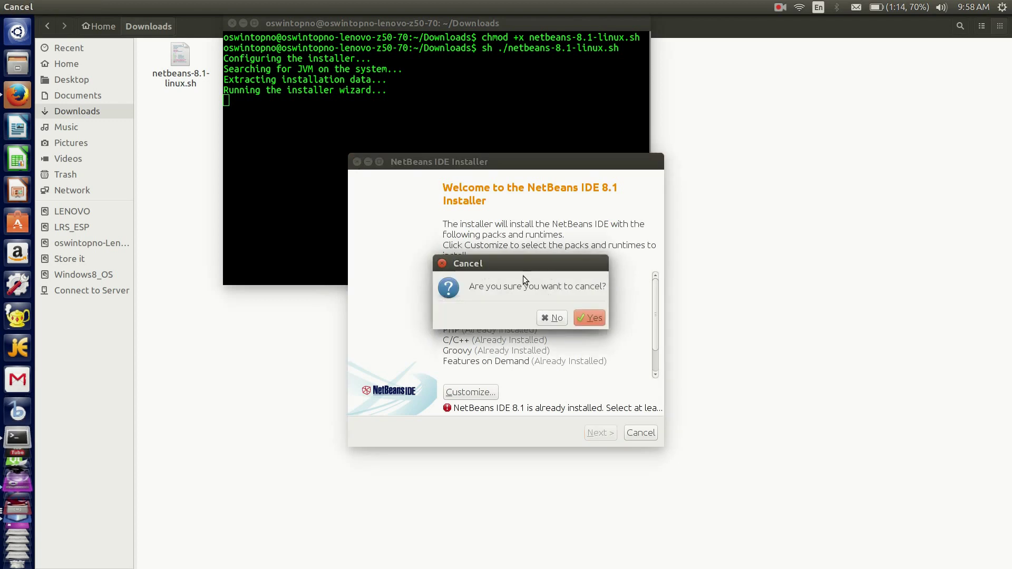
{"action": "left_click", "coordinate": [592, 324]}
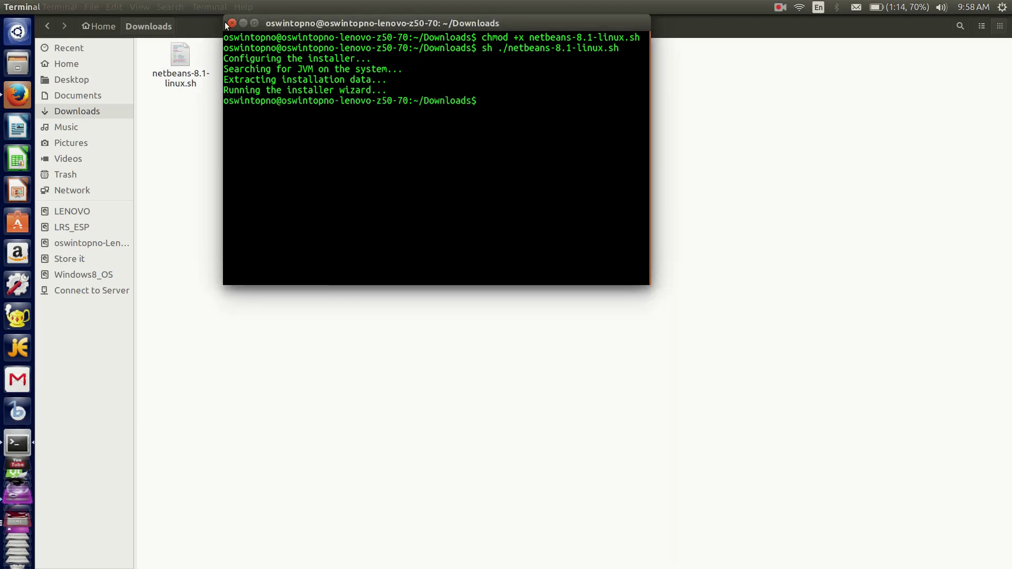
Close Terminal, Files and Firefox, then launch NetBeans IDE 8.1 from its desktop icon
{"action": "left_click", "coordinate": [232, 24]}
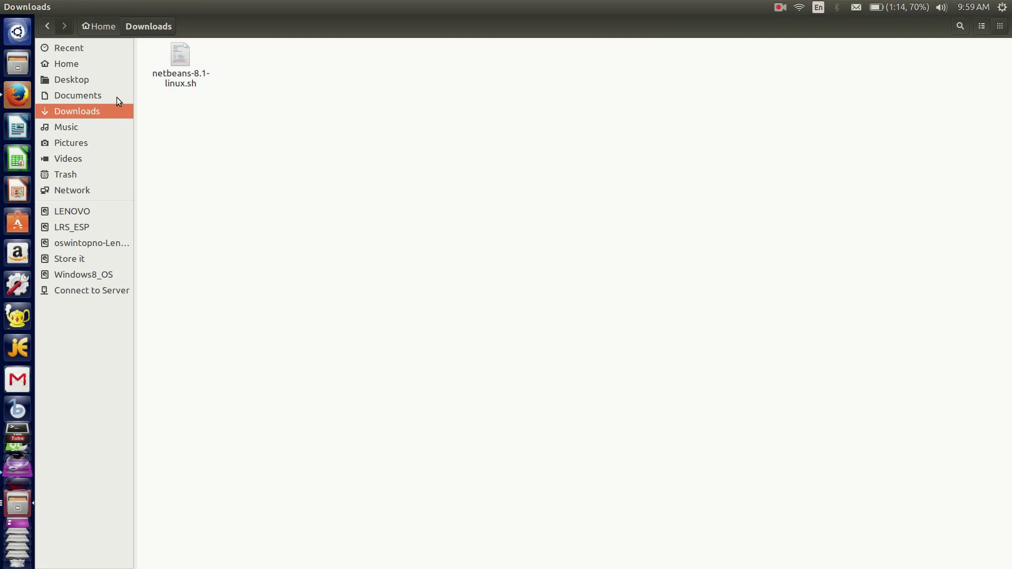
{"action": "left_click", "coordinate": [6, 7]}
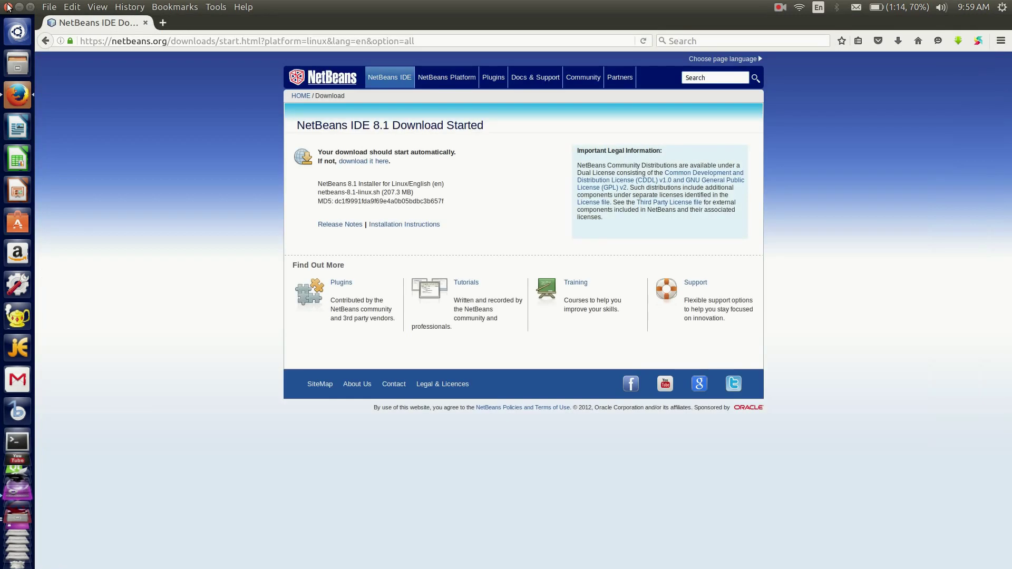
{"action": "left_click", "coordinate": [7, 7]}
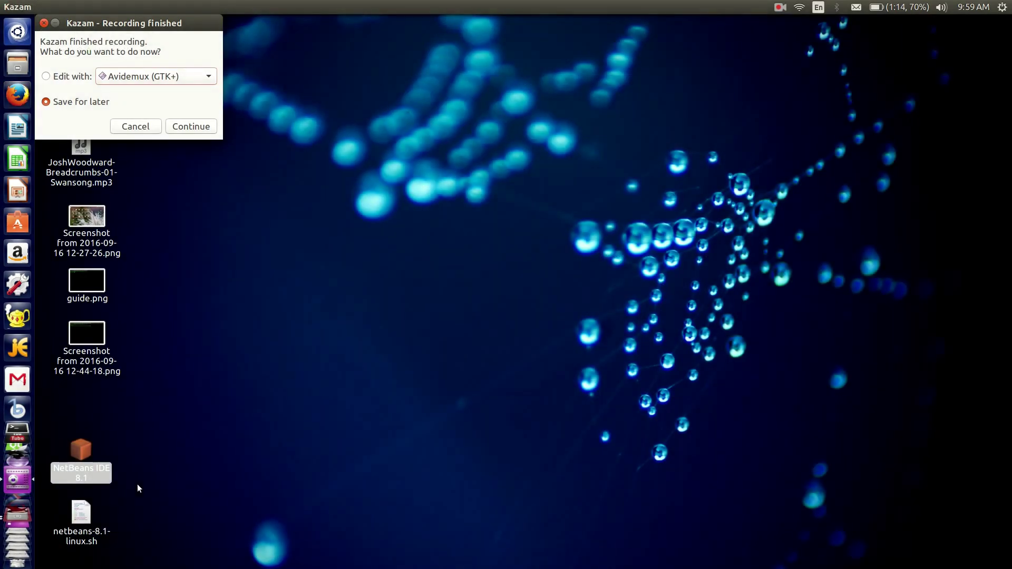
{"action": "left_click", "coordinate": [138, 409]}
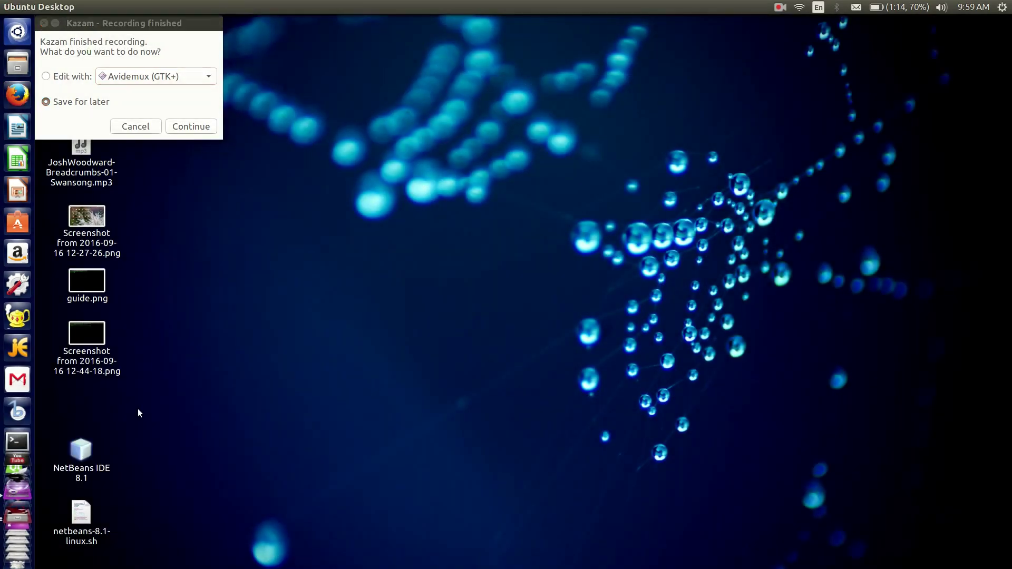
{"action": "double_click", "coordinate": [84, 450]}
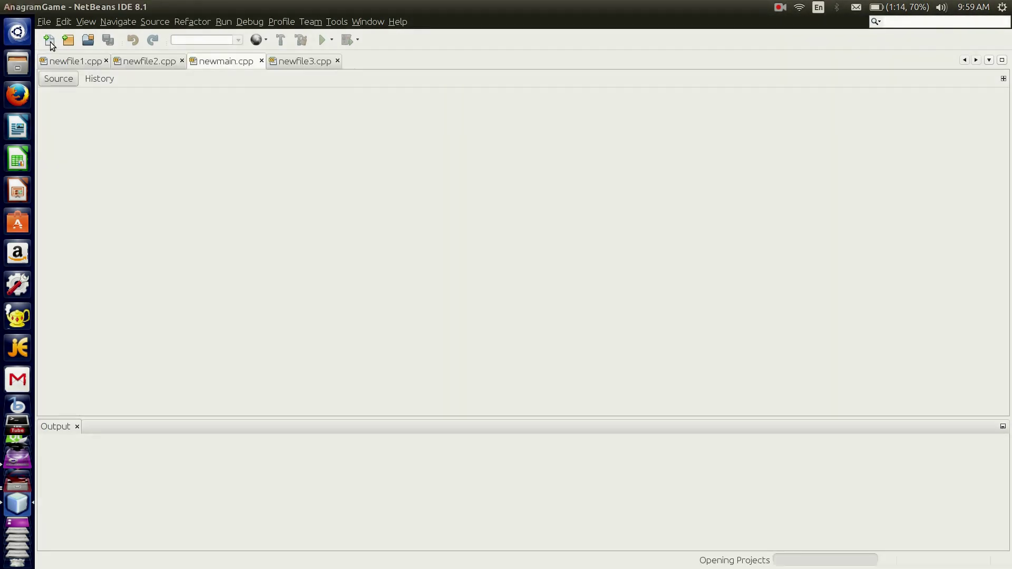
Open the New File wizard for the AnagramGame project from the toolbar
{"action": "left_click", "coordinate": [51, 42]}
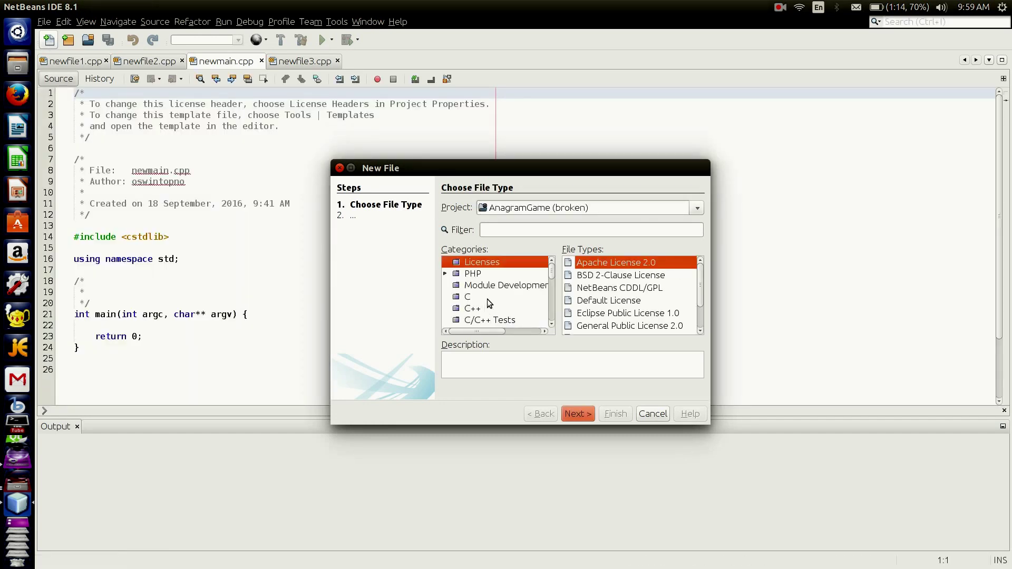
Create a C++ Source File under the C++ category, keeping the default name newfile4
{"action": "left_click", "coordinate": [487, 299]}
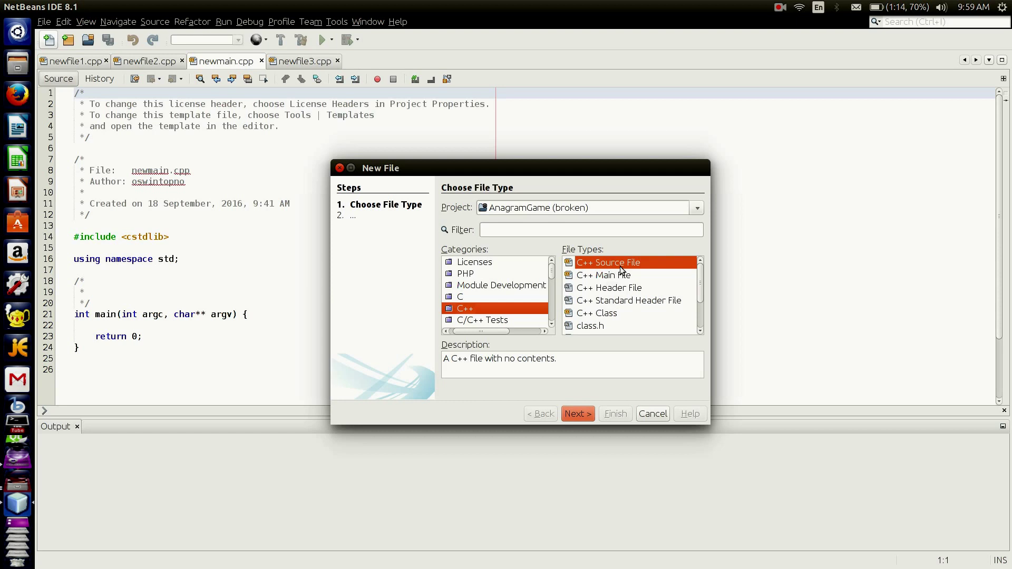
{"action": "left_click", "coordinate": [578, 412]}
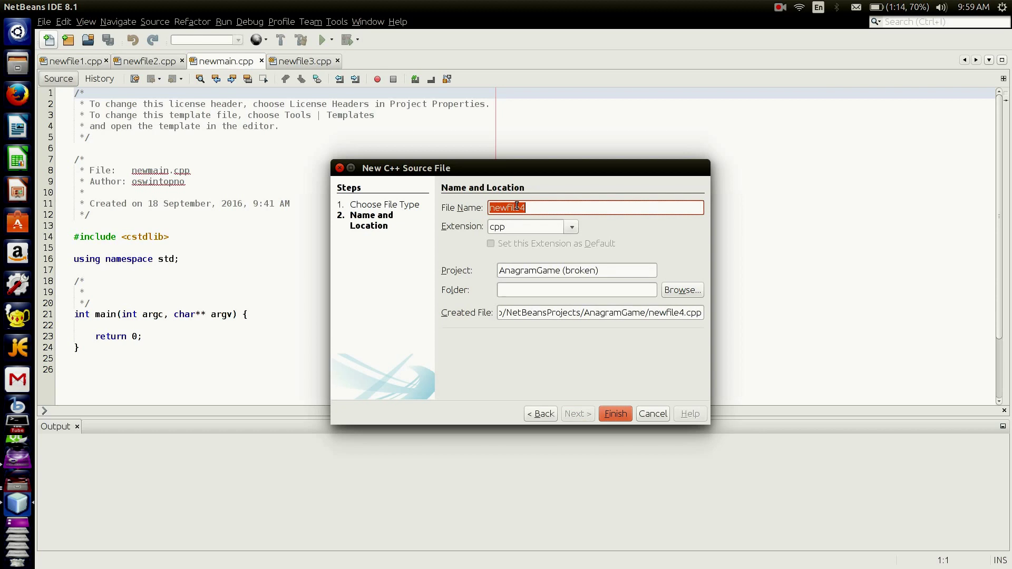
{"action": "left_click", "coordinate": [616, 414]}
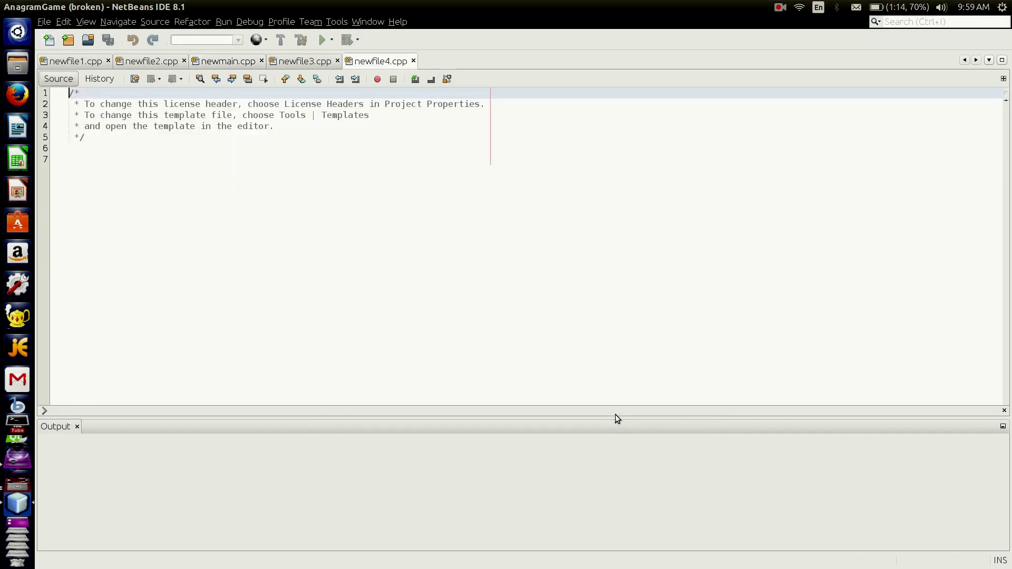